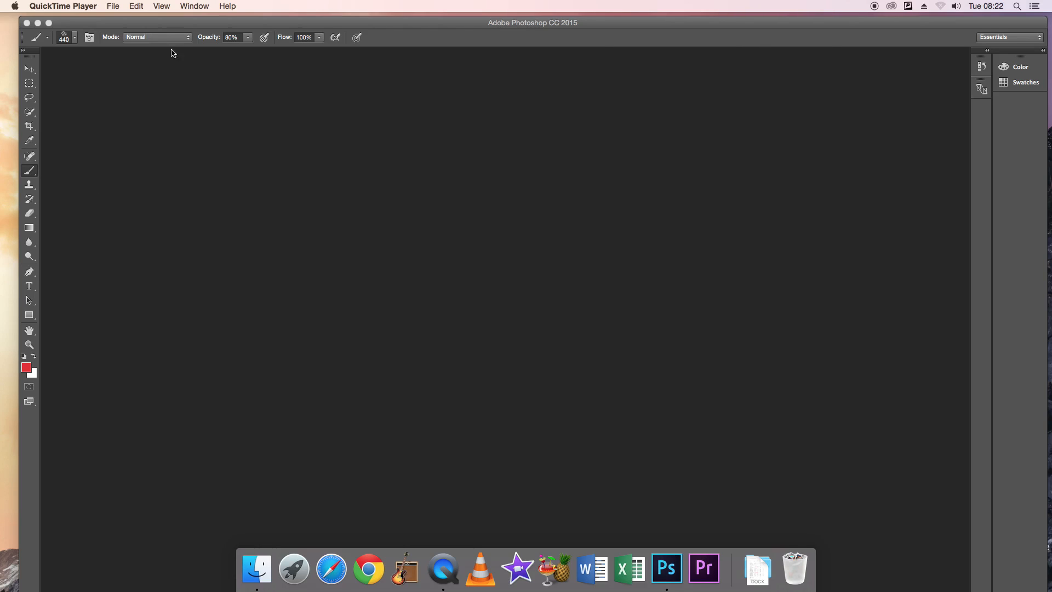
# Create a new white 1000 x 1000 pixel RGB document at 300 pixels/inch.
pyautogui.click(248, 25)
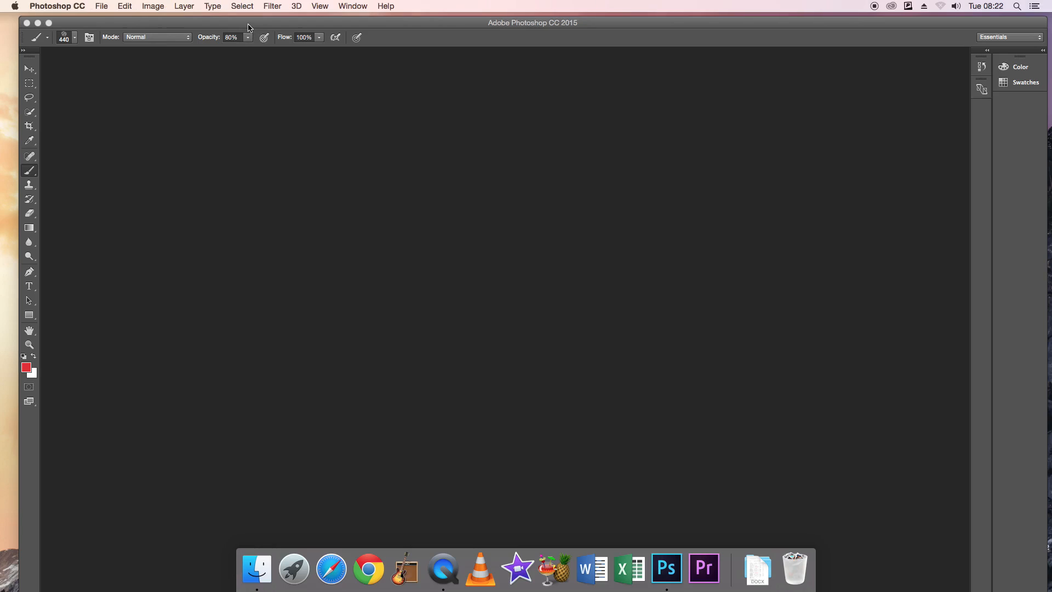
pyautogui.click(103, 6)
pyautogui.click(118, 23)
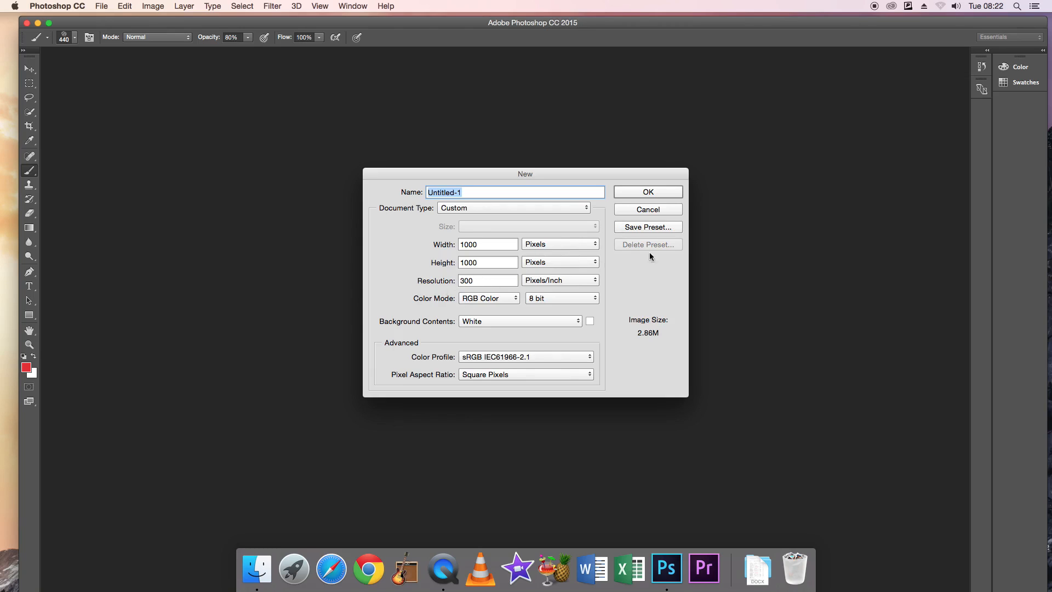
pyautogui.click(634, 192)
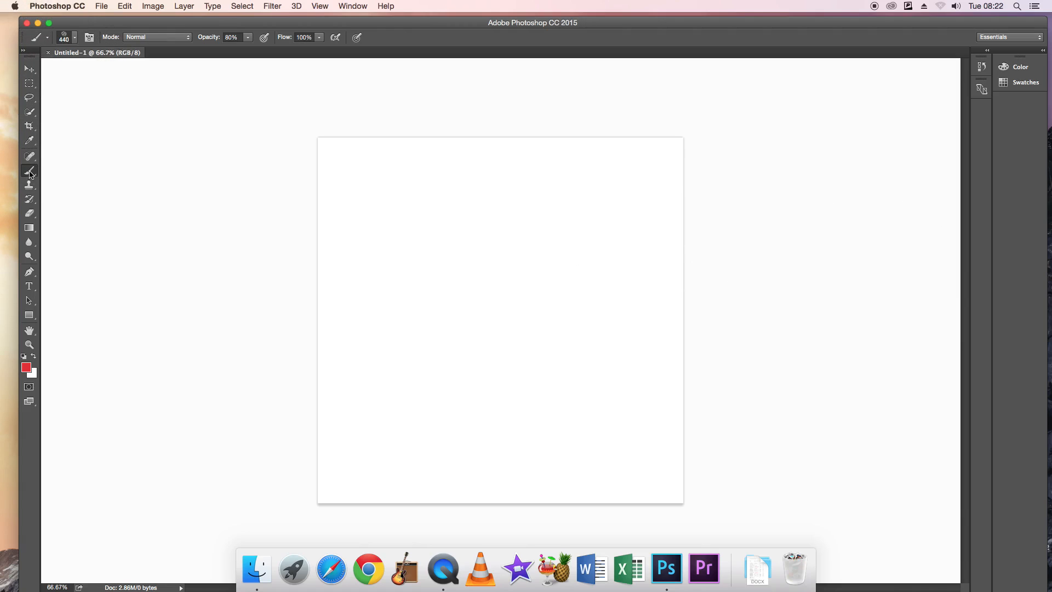
# Choose the hard round brush preset and set its hardness to 30%.
pyautogui.click(75, 38)
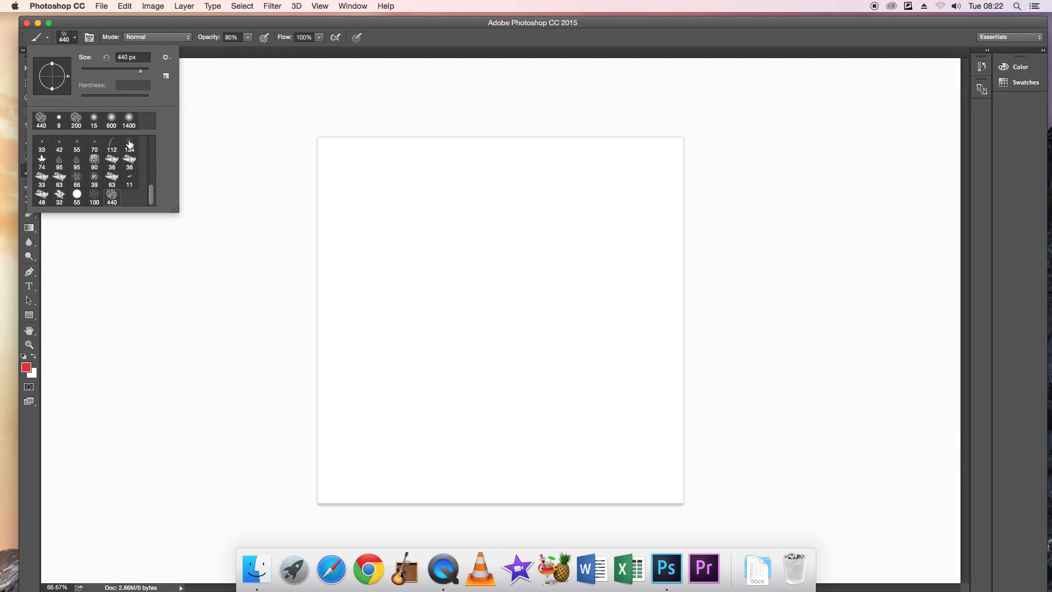
pyautogui.moveTo(152, 200); pyautogui.dragTo(151, 144)
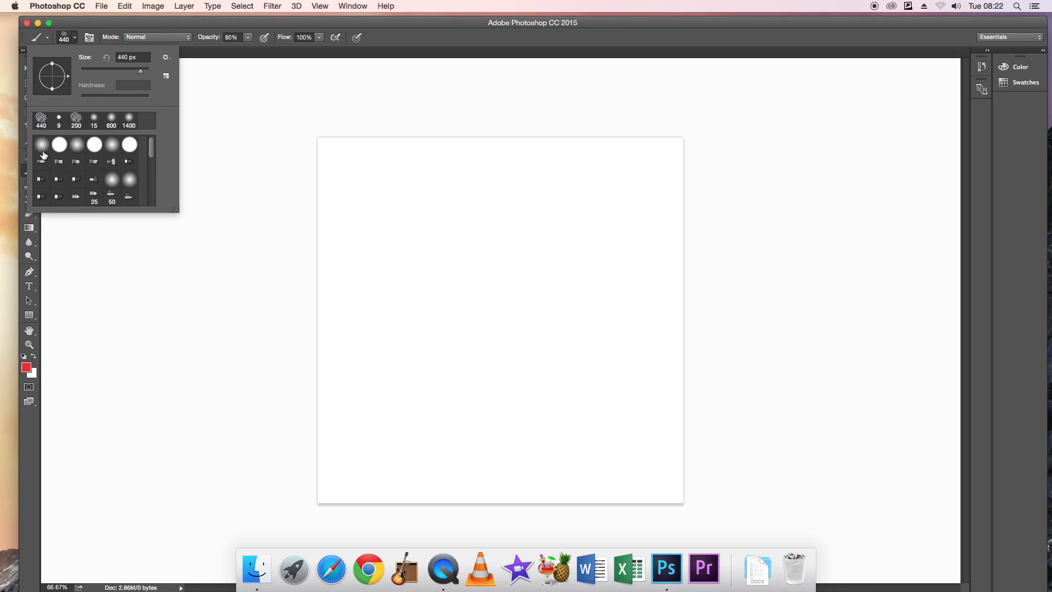
pyautogui.click(60, 146)
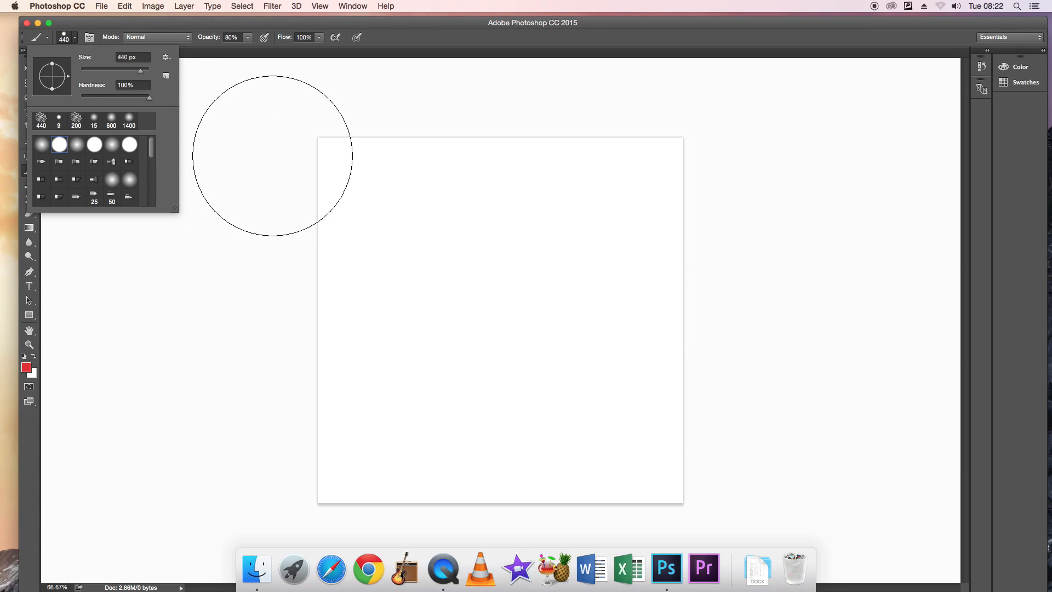
pyautogui.moveTo(149, 99)
pyautogui.mouseDown()
pyautogui.moveTo(83, 99)
pyautogui.moveTo(102, 99)
pyautogui.mouseUp()
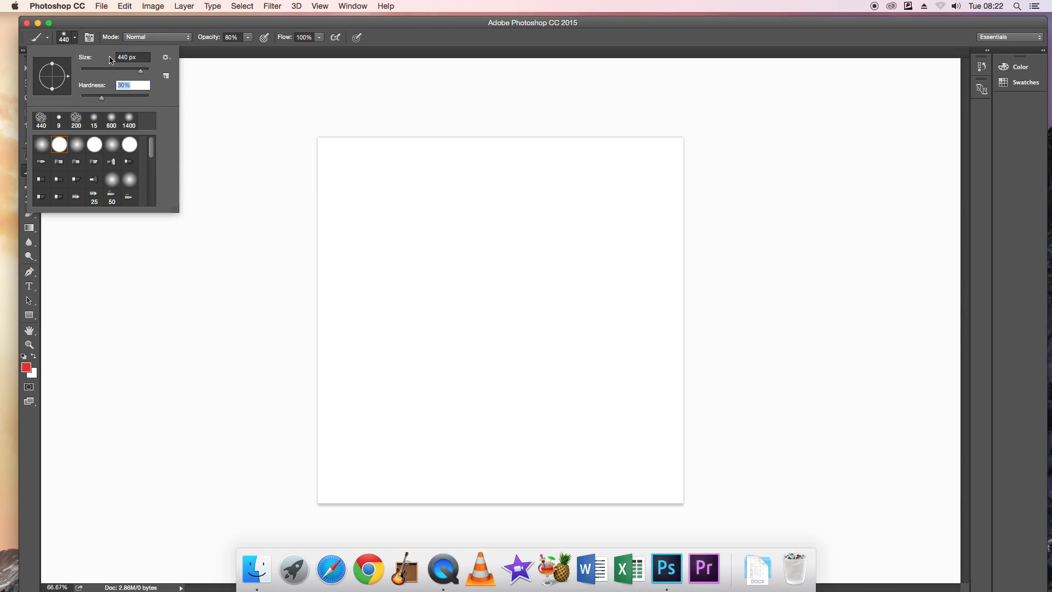
pyautogui.click(206, 192)
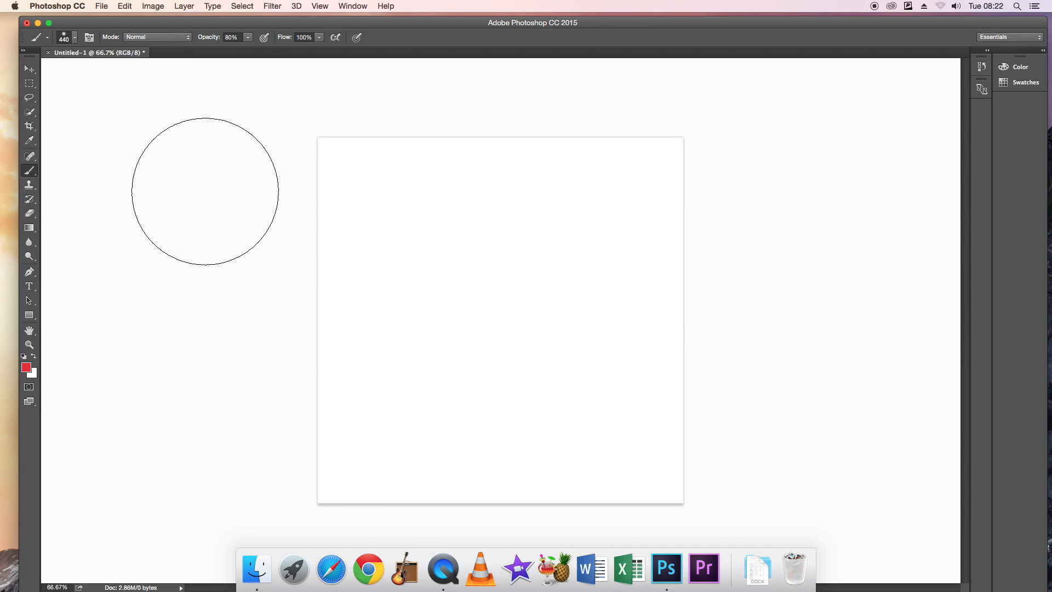
# Reduce the brush to 90 px, try it with a red stroke across the canvas, and undo the stroke.
pyautogui.press('[')
pyautogui.press('[')
pyautogui.press('[')
pyautogui.press('[')
pyautogui.press('[')
pyautogui.press('[')
pyautogui.press('[')
pyautogui.press('[')
pyautogui.press('[')
pyautogui.moveTo(366, 254); pyautogui.dragTo(594, 269)
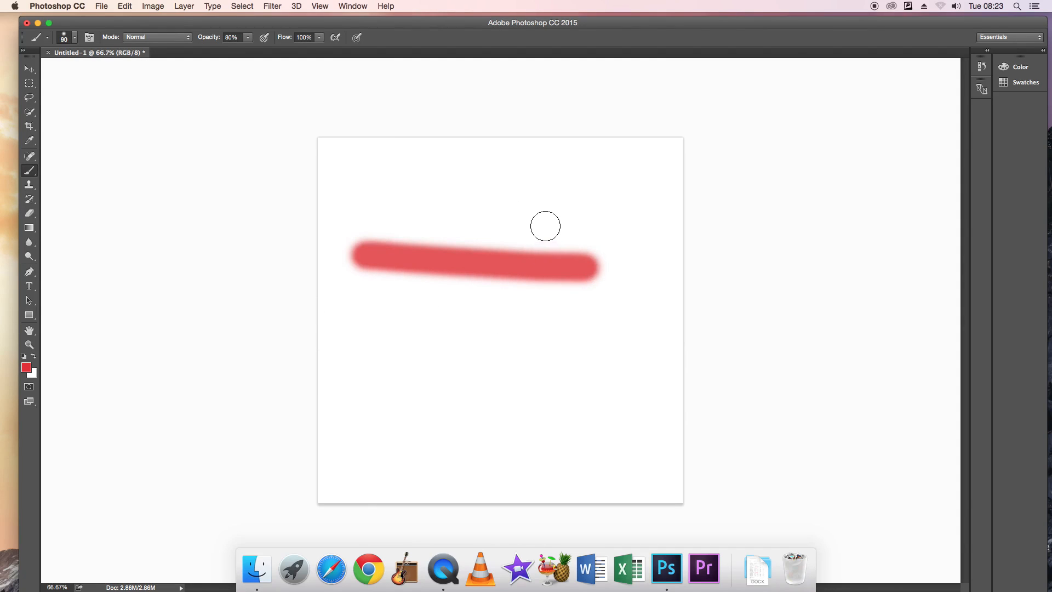
pyautogui.click(125, 6)
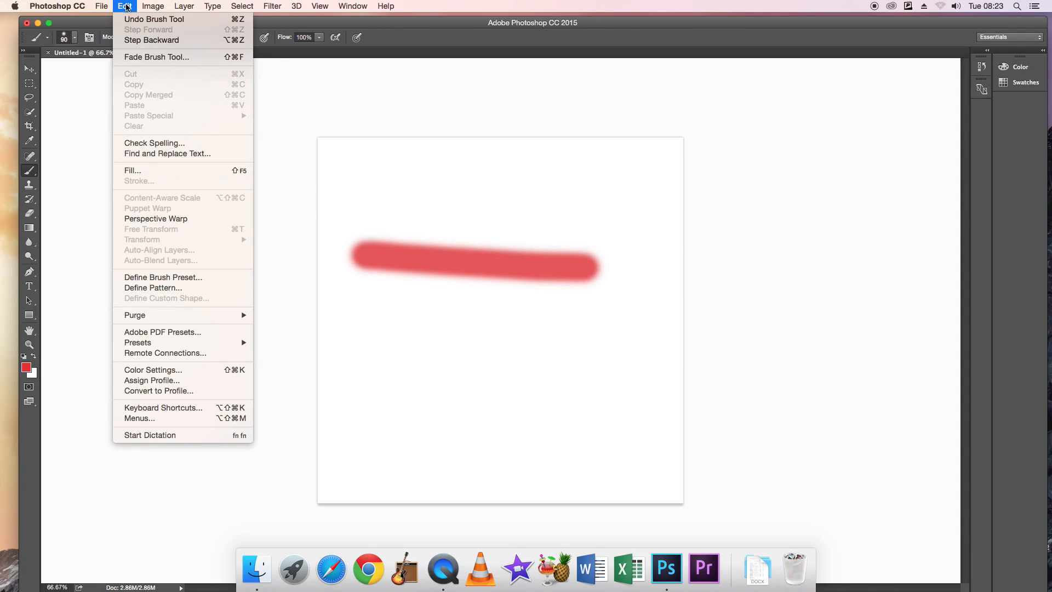
pyautogui.click(139, 41)
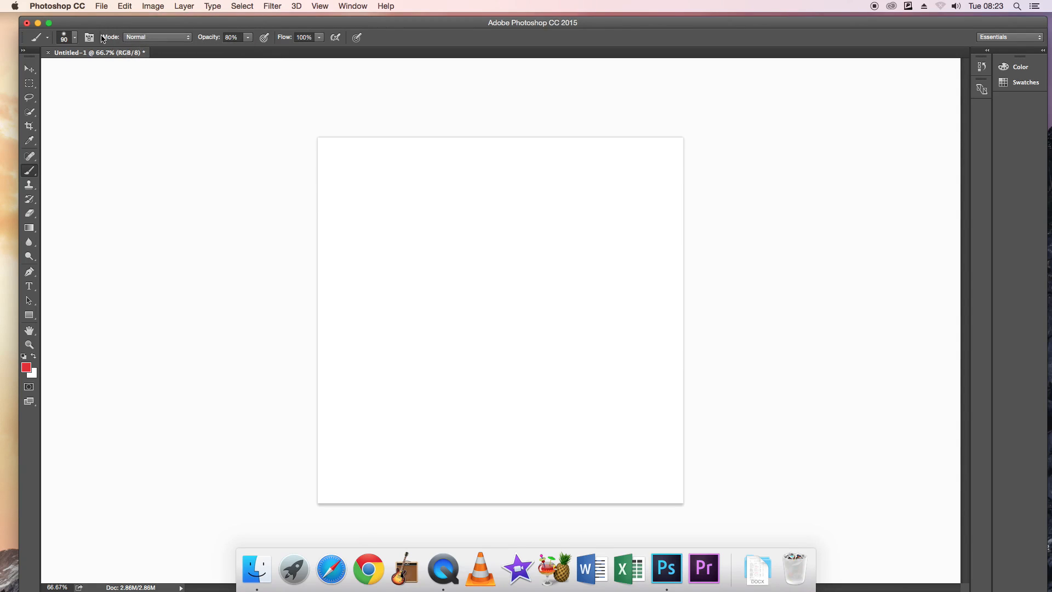
# Raise the round brush's hardness to its maximum.
pyautogui.click(76, 37)
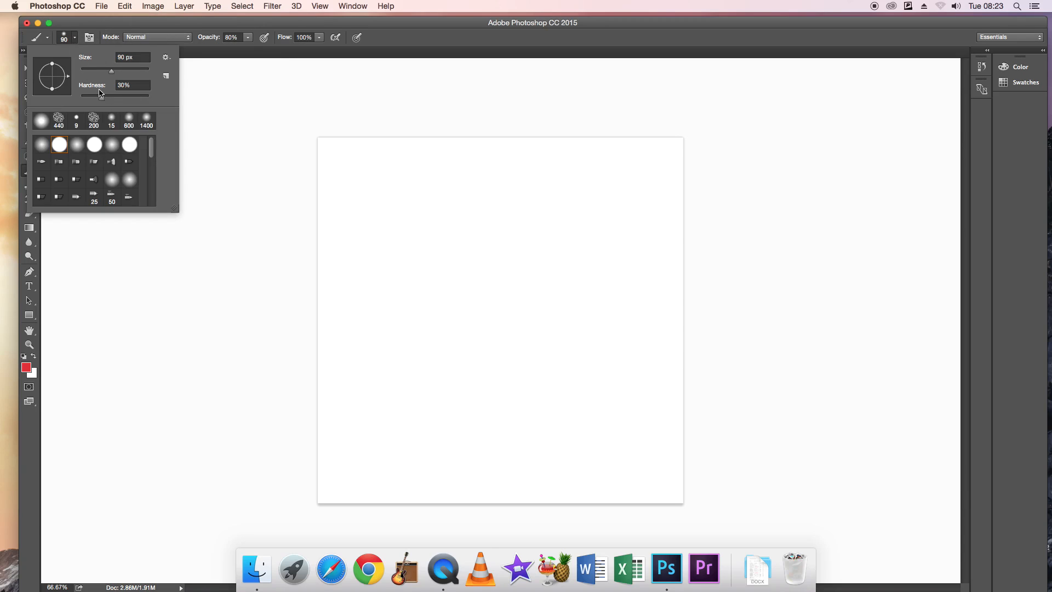
pyautogui.click(102, 97)
pyautogui.moveTo(102, 99); pyautogui.dragTo(162, 104)
pyautogui.click(229, 244)
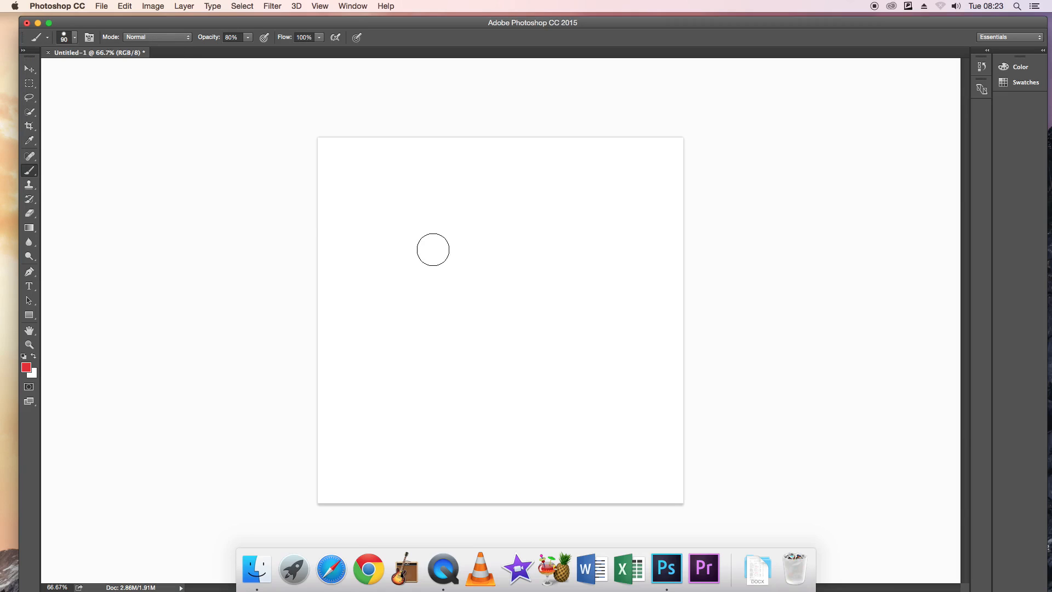
# Scribble crossing black lines over the canvas with a 10 px brush, using the default foreground colour.
pyautogui.press('[')
pyautogui.press('[')
pyautogui.press('[')
pyautogui.press('[')
pyautogui.press('[')
pyautogui.press('[')
pyautogui.press('[')
pyautogui.click(23, 356)
pyautogui.moveTo(363, 194)
pyautogui.mouseDown()
pyautogui.moveTo(599, 203)
pyautogui.moveTo(472, 427)
pyautogui.moveTo(434, 254)
pyautogui.moveTo(391, 378)
pyautogui.mouseUp()
pyautogui.moveTo(517, 382)
pyautogui.mouseDown()
pyautogui.moveTo(433, 211)
pyautogui.moveTo(399, 352)
pyautogui.moveTo(631, 347)
pyautogui.moveTo(559, 263)
pyautogui.mouseUp()
pyautogui.moveTo(585, 307)
pyautogui.mouseDown()
pyautogui.moveTo(592, 446)
pyautogui.moveTo(612, 388)
pyautogui.moveTo(566, 278)
pyautogui.moveTo(612, 232)
pyautogui.moveTo(638, 472)
pyautogui.moveTo(574, 495)
pyautogui.moveTo(511, 467)
pyautogui.moveTo(546, 370)
pyautogui.moveTo(418, 293)
pyautogui.moveTo(376, 292)
pyautogui.moveTo(594, 270)
pyautogui.moveTo(402, 233)
pyautogui.moveTo(398, 184)
pyautogui.moveTo(532, 435)
pyautogui.moveTo(649, 352)
pyautogui.moveTo(548, 331)
pyautogui.moveTo(635, 293)
pyautogui.moveTo(407, 199)
pyautogui.moveTo(565, 250)
pyautogui.mouseUp()
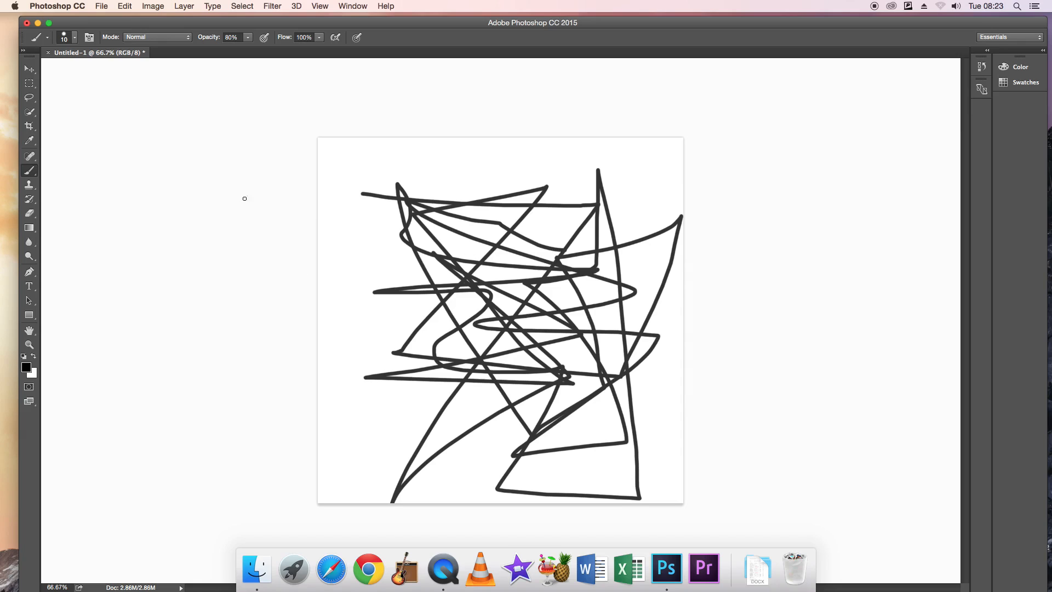
# Define the scribble drawing as a new brush preset, editing the suggested brush name.
pyautogui.click(101, 6)
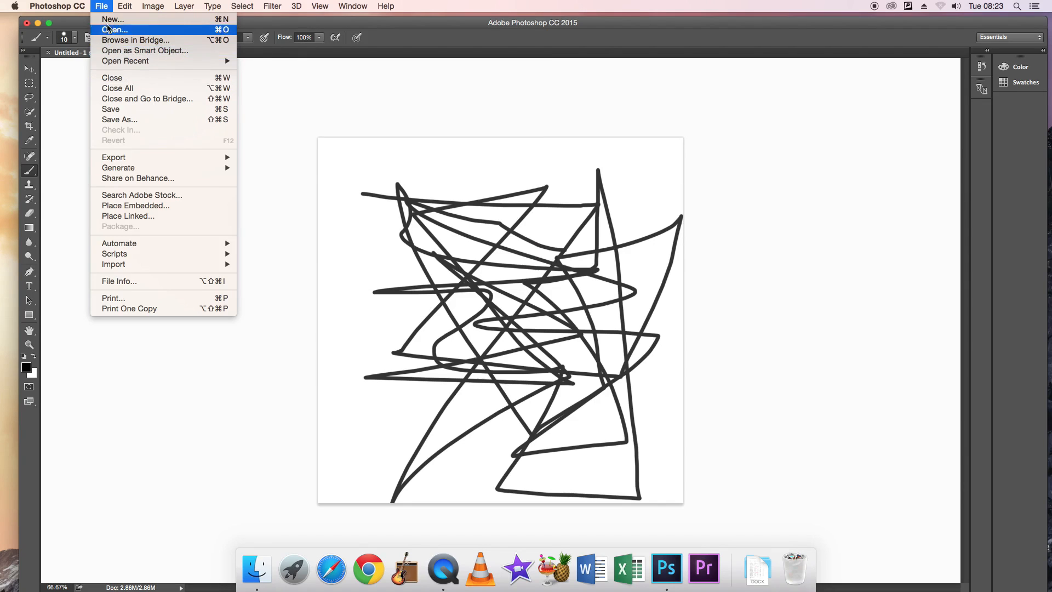
pyautogui.moveTo(125, 6)
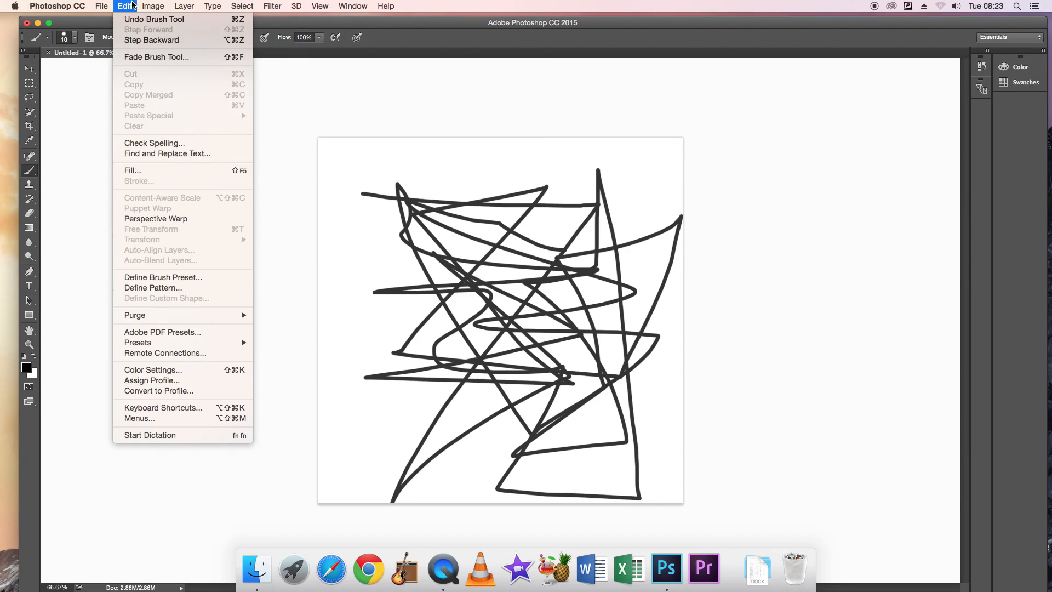
pyautogui.click(183, 279)
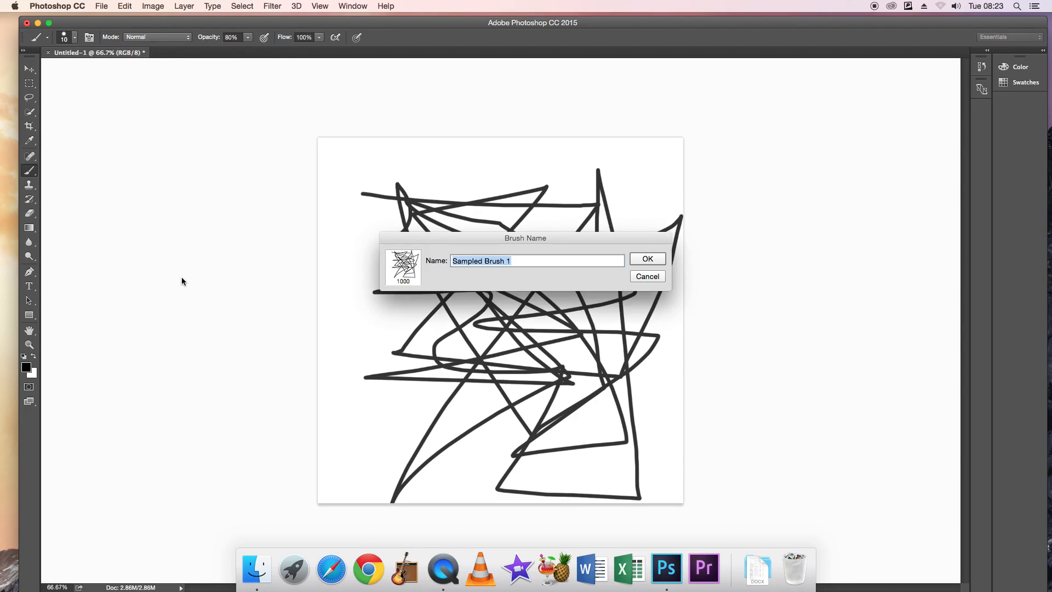
pyautogui.click(529, 263)
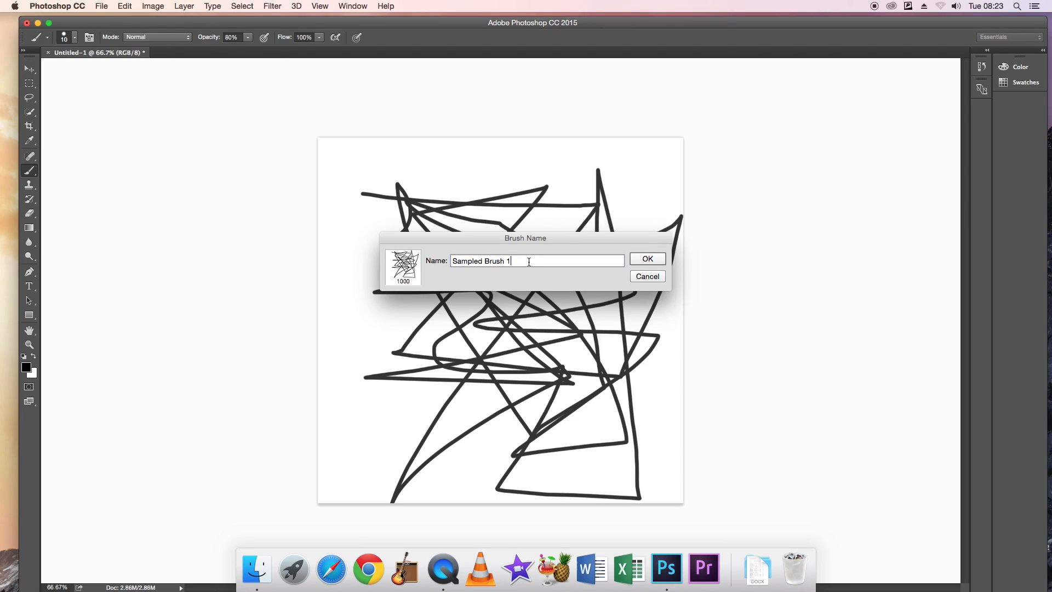
pyautogui.press('BackSpace')
pyautogui.press('BackSpace')
pyautogui.press('BackSpace')
pyautogui.press('BackSpace')
pyautogui.press('BackSpace')
pyautogui.press('BackSpace')
pyautogui.press('BackSpace')
pyautogui.press('BackSpace')
pyautogui.press('BackSpace')
pyautogui.press('BackSpace')
pyautogui.press('BackSpace')
pyautogui.press('BackSpace')
pyautogui.click(646, 259)
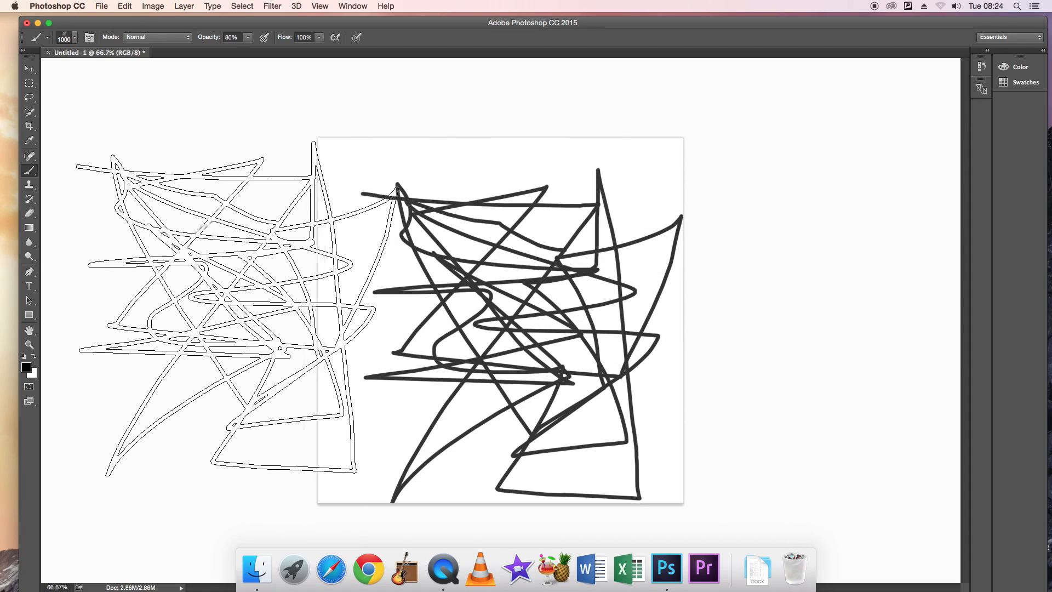
# Reduce the scribble brush to 200 px and stamp it along the canvas's left side and near its top edge.
pyautogui.press('[')
pyautogui.press('[')
pyautogui.press('[')
pyautogui.press('[')
pyautogui.press('[')
pyautogui.press('[')
pyautogui.press('[')
pyautogui.press('[')
pyautogui.press('[')
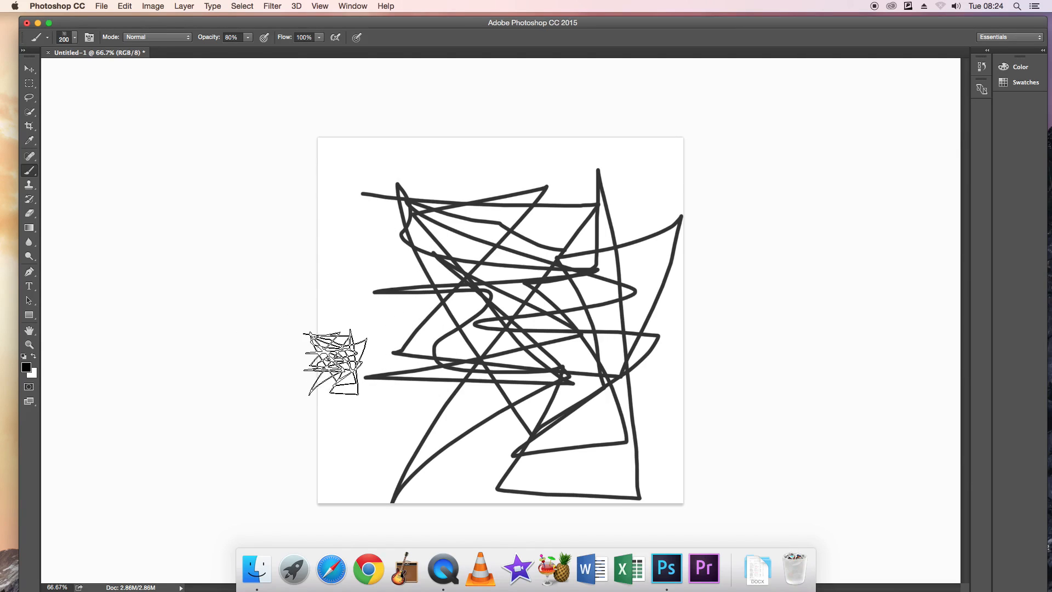
pyautogui.click(361, 311)
pyautogui.click(382, 212)
pyautogui.click(532, 193)
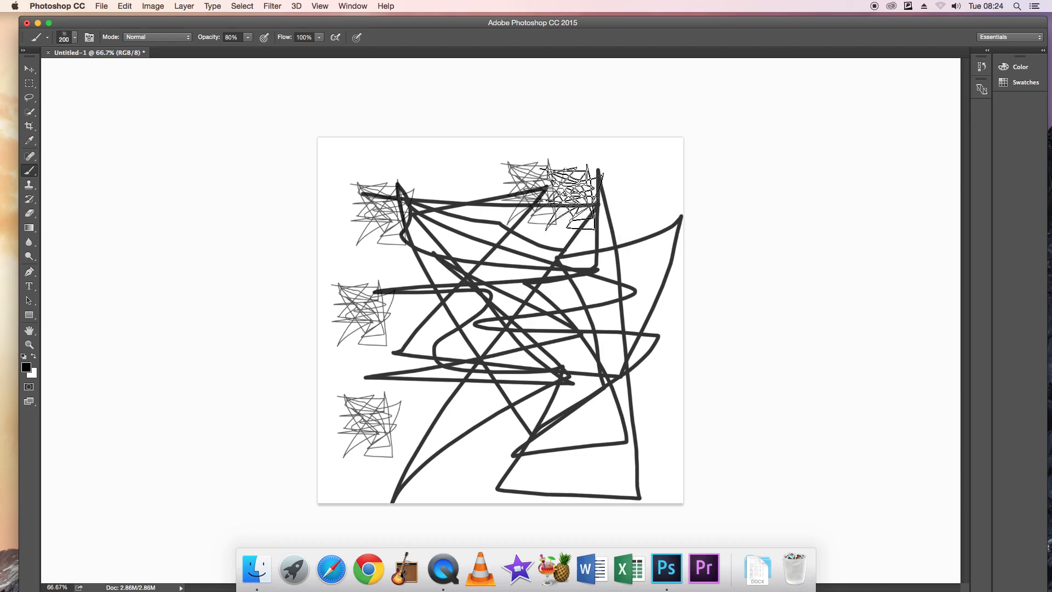
# Paint a diagonal stroke through the middle with the scribble brush and add four overlapping stamps in the canvas's upper-right area.
pyautogui.moveTo(445, 200); pyautogui.dragTo(614, 426)
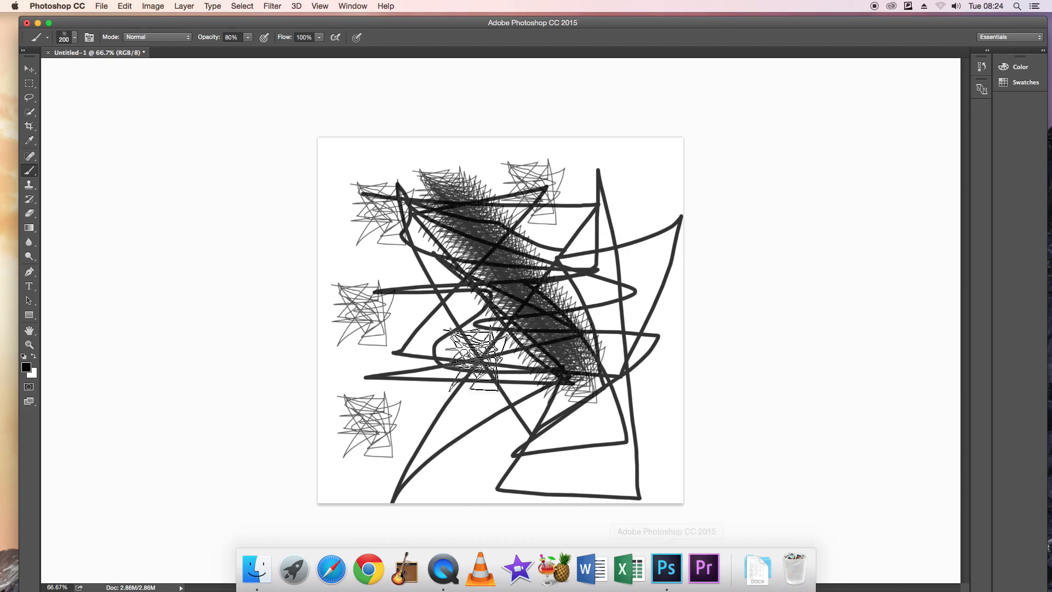
pyautogui.click(582, 190)
pyautogui.click(556, 233)
pyautogui.click(603, 241)
pyautogui.click(629, 200)
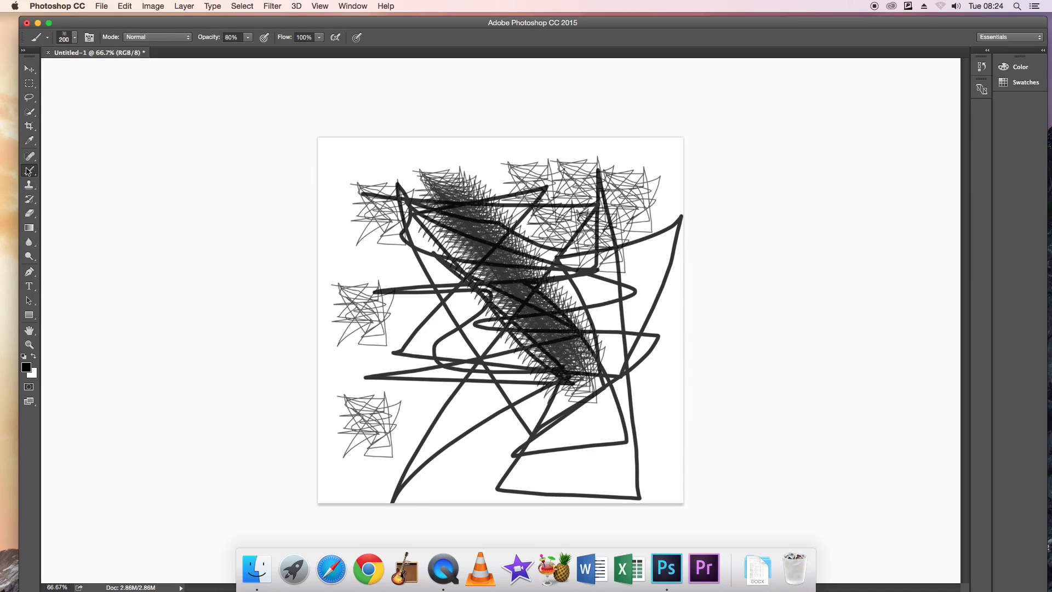
# Open the Preset Manager for brushes and select the new 1000 px scribble brush.
pyautogui.click(75, 39)
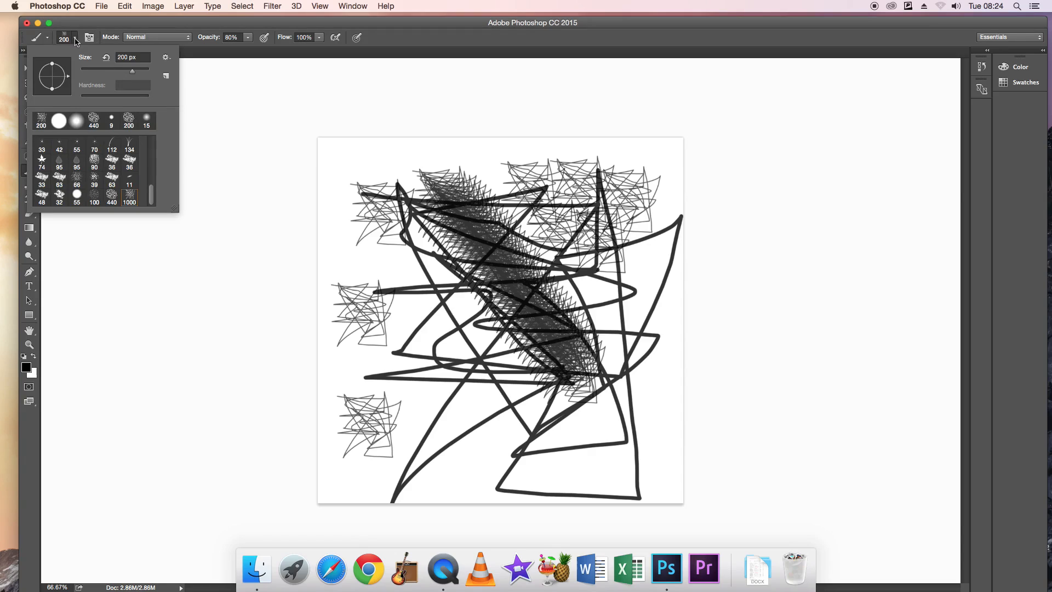
pyautogui.click(166, 59)
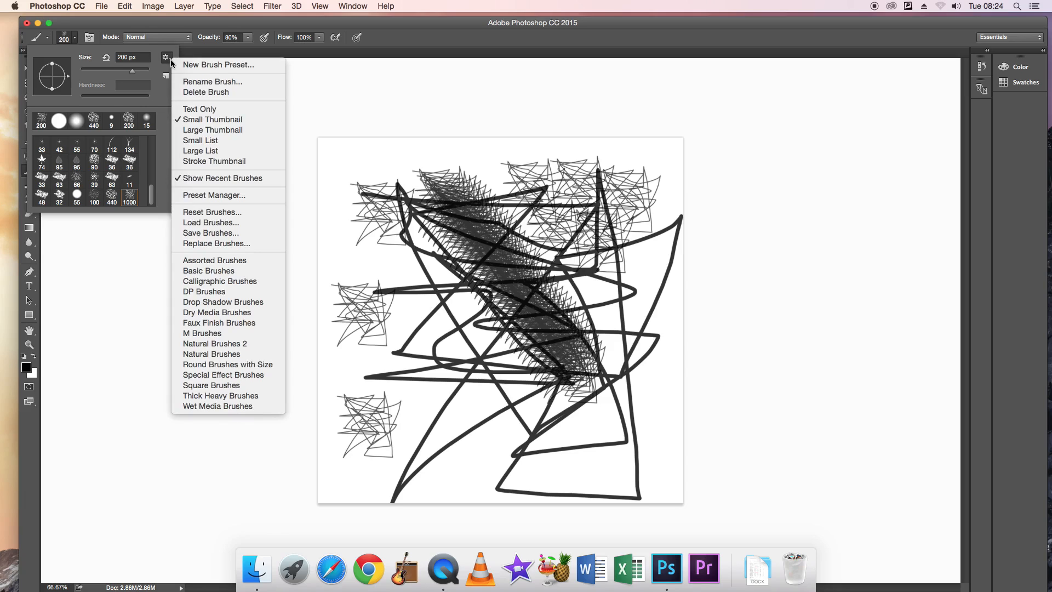
pyautogui.click(215, 199)
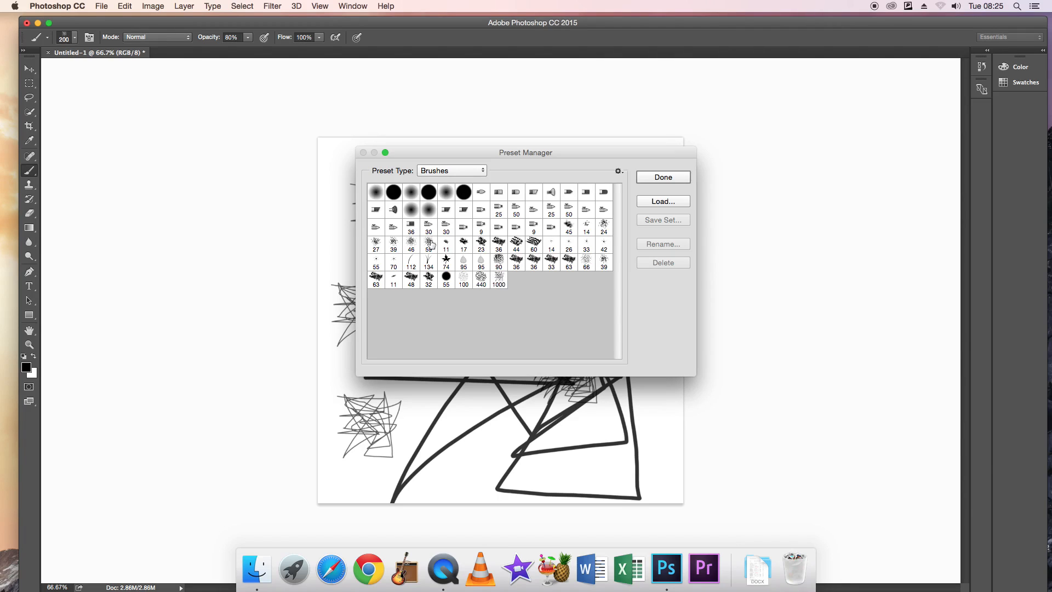
pyautogui.click(500, 280)
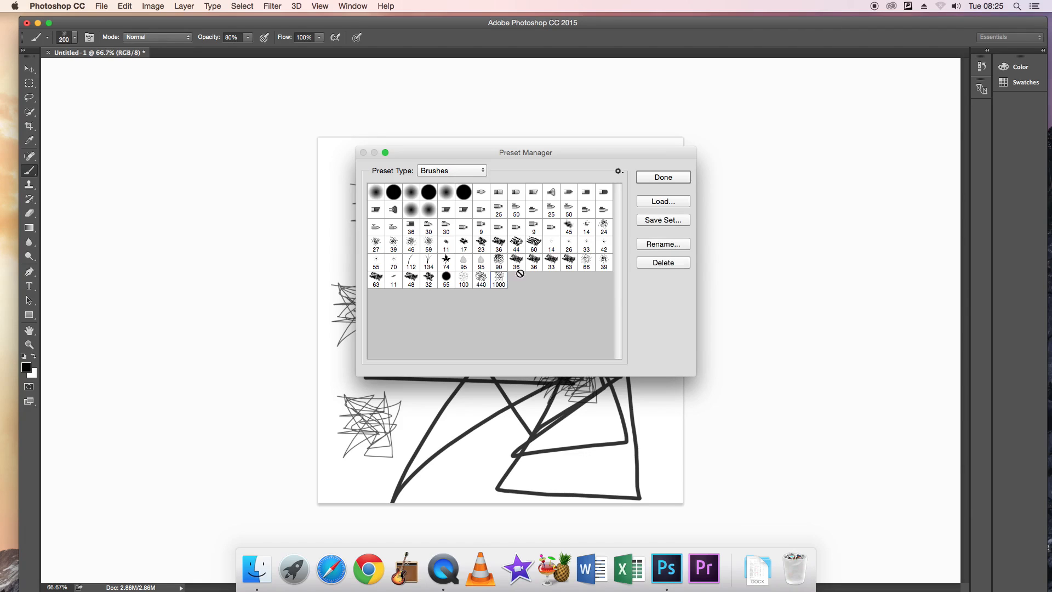
# Save the selected brush as a set named "Squiggly straight Brushes" in the Brushes folder and close the Preset Manager.
pyautogui.click(662, 221)
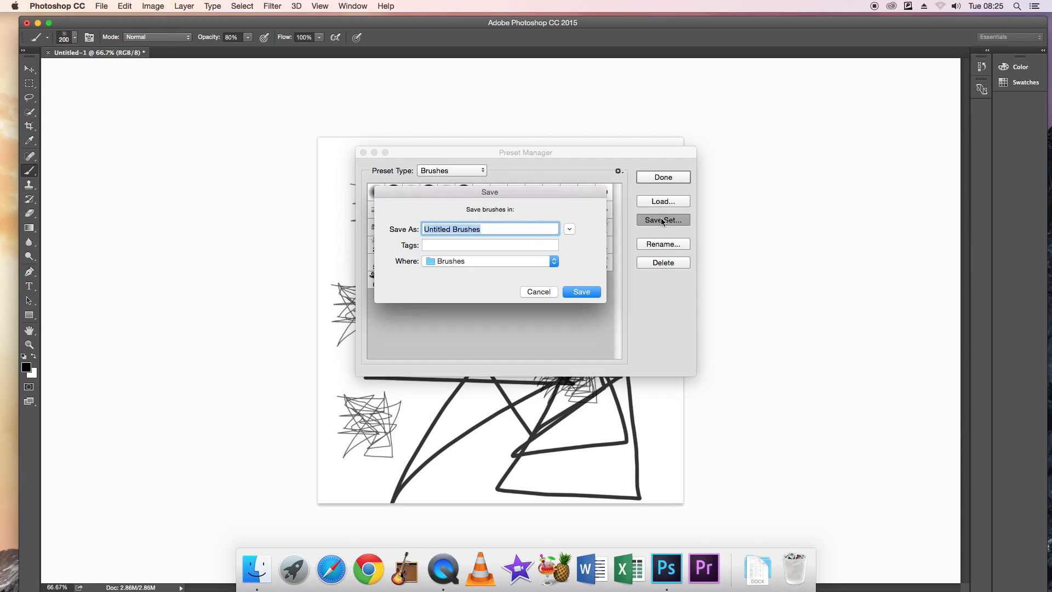
pyautogui.click(451, 229)
pyautogui.press('BackSpace')
pyautogui.press('BackSpace')
pyautogui.press('BackSpace')
pyautogui.press('BackSpace')
pyautogui.press('BackSpace')
pyautogui.press('BackSpace')
pyautogui.press('BackSpace')
pyautogui.press('BackSpace')
pyautogui.write('Squiggly')
pyautogui.write('straight')
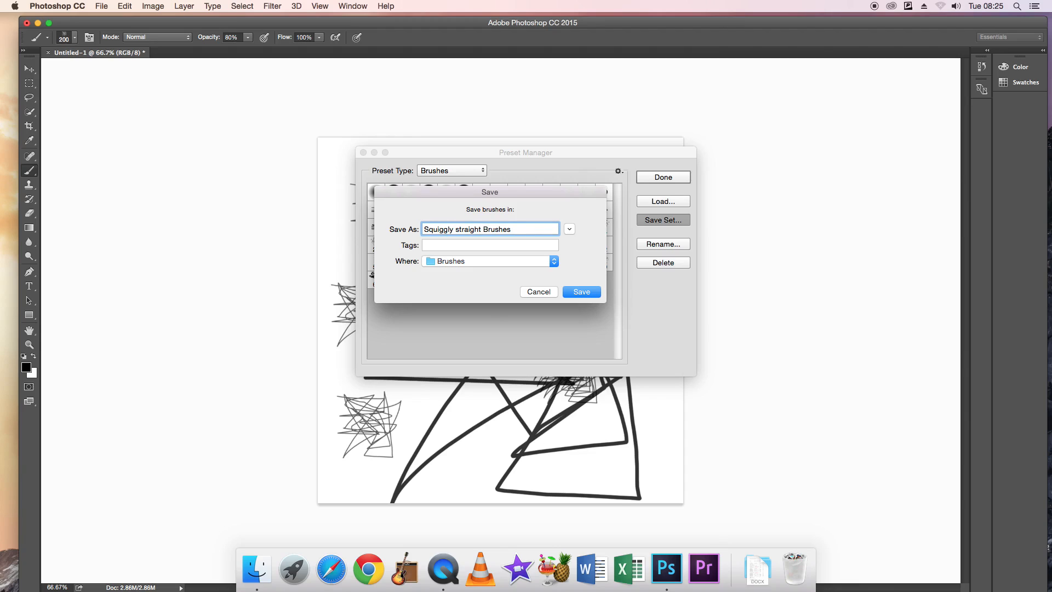
pyautogui.click(588, 294)
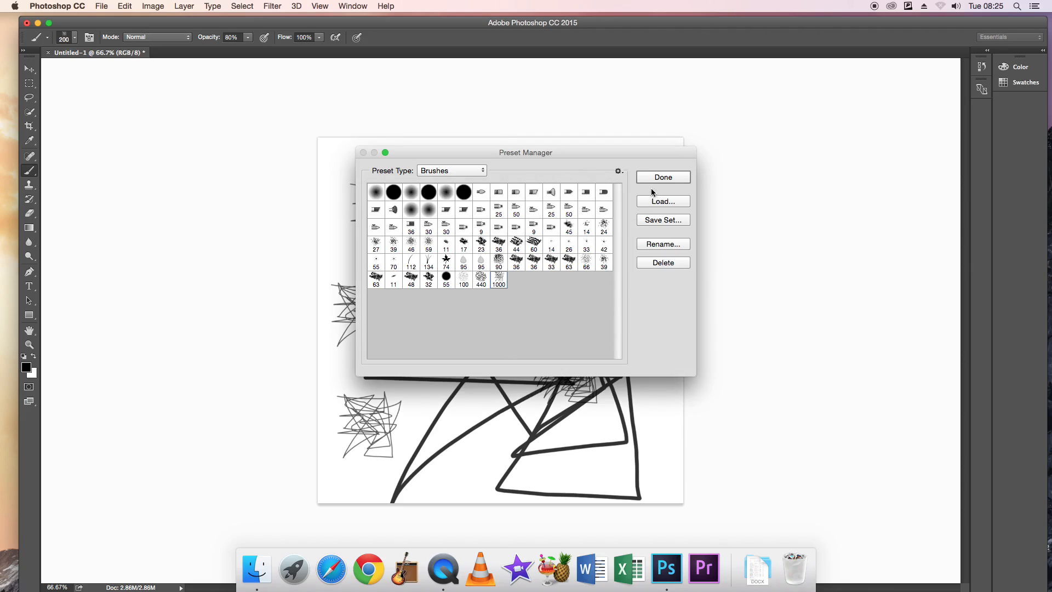
pyautogui.click(662, 177)
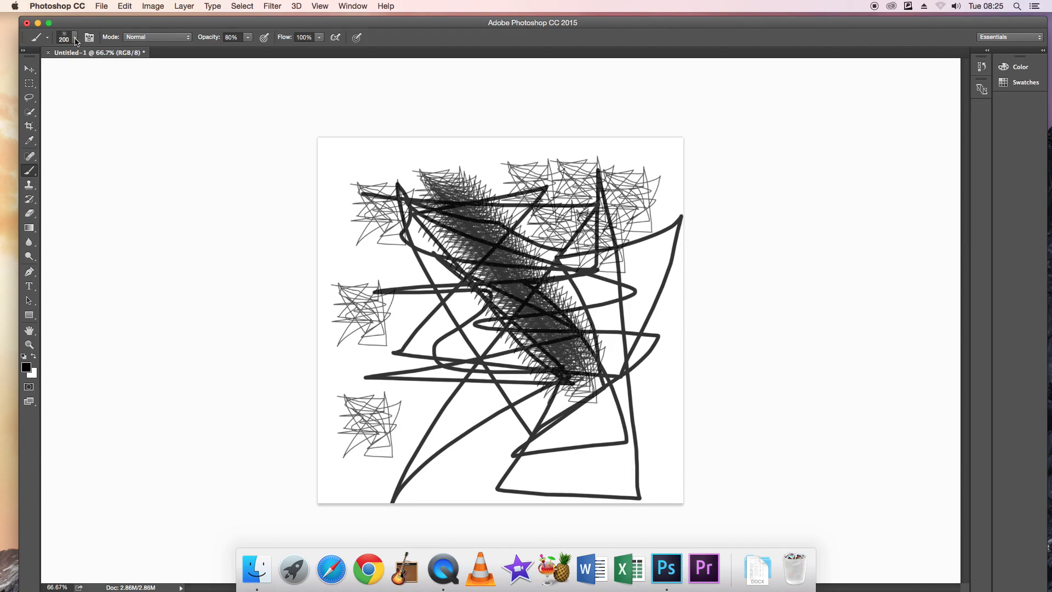
# Switch to the hard round brush at 200 px and paint broad black strokes across the upper part of the canvas.
pyautogui.click(76, 38)
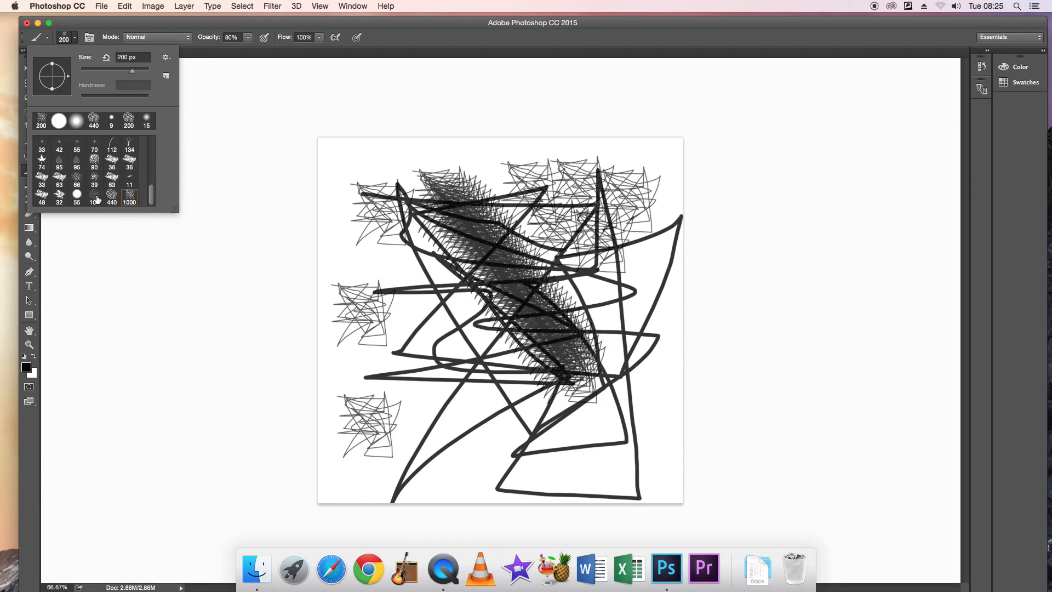
pyautogui.moveTo(151, 196); pyautogui.dragTo(149, 146)
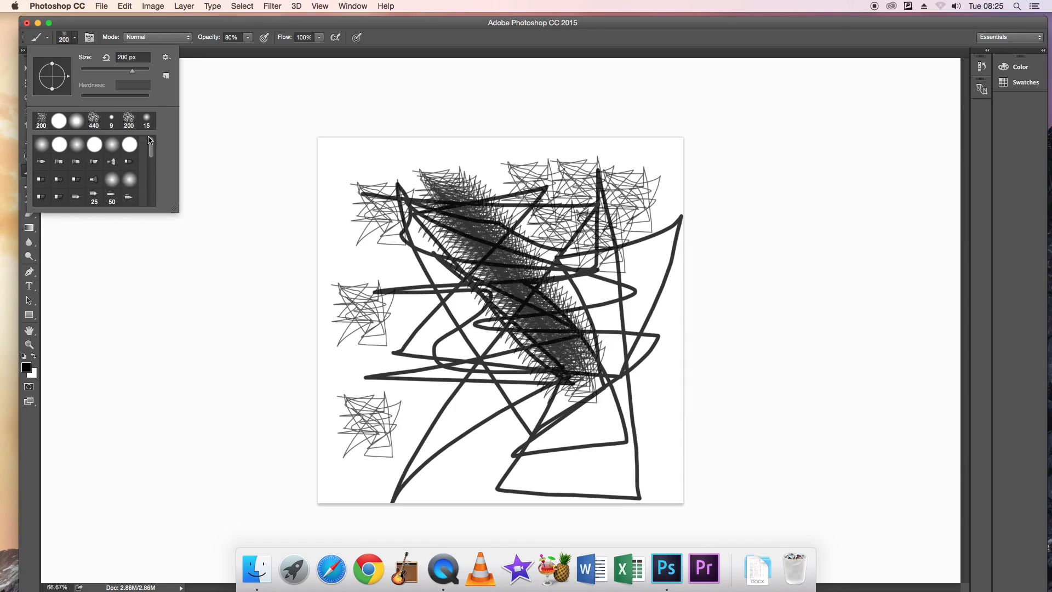
pyautogui.click(60, 145)
pyautogui.moveTo(339, 157)
pyautogui.mouseDown()
pyautogui.moveTo(318, 153)
pyautogui.moveTo(674, 214)
pyautogui.moveTo(450, 255)
pyautogui.mouseUp()
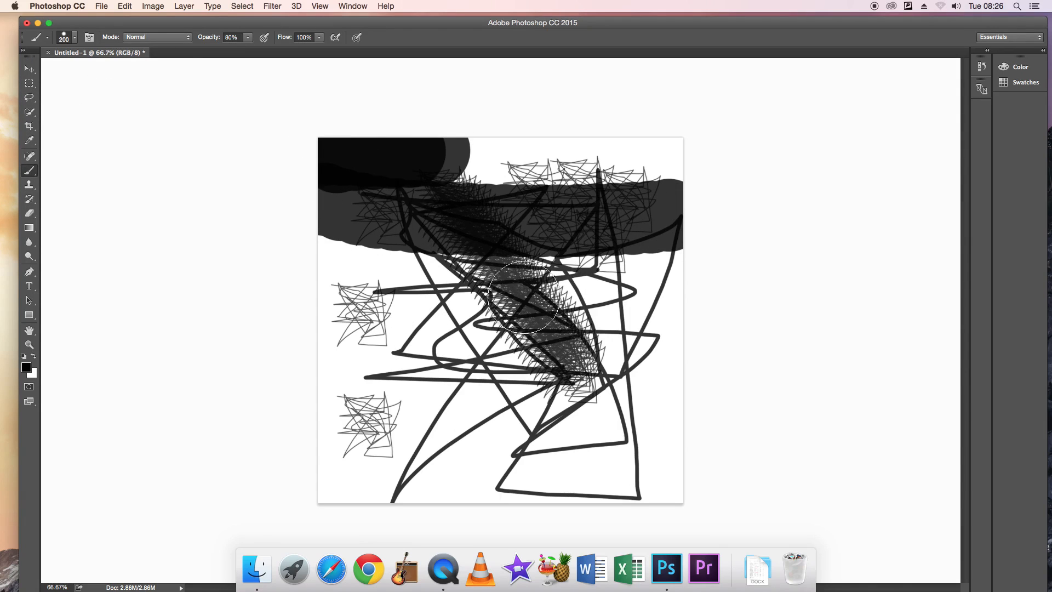
# Reselect the 1000 px scribble brush preset and stamp it once over the canvas's lower-right area.
pyautogui.click(75, 39)
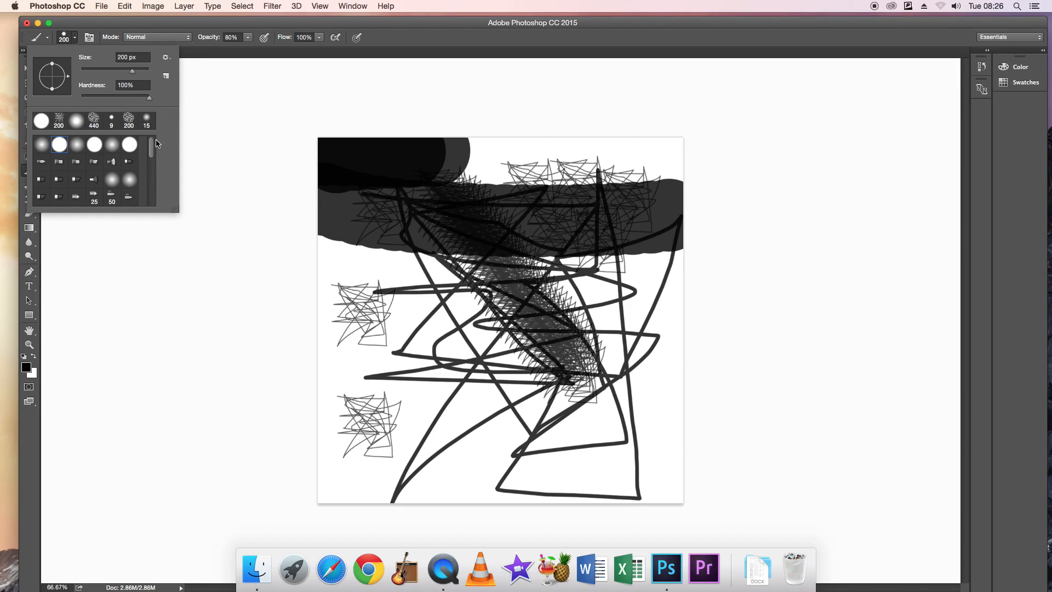
pyautogui.moveTo(152, 146); pyautogui.dragTo(160, 203)
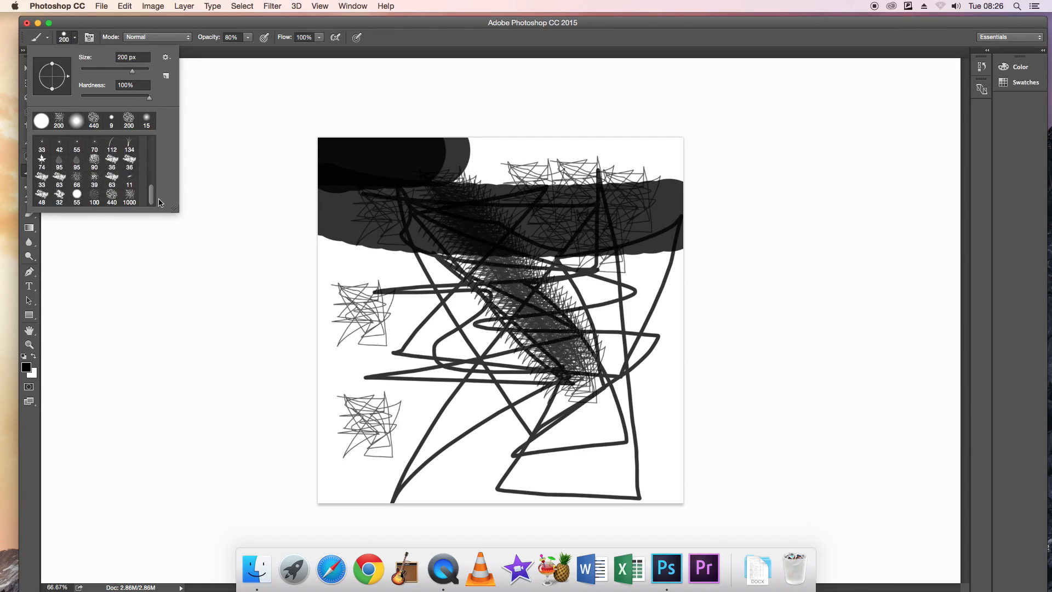
pyautogui.click(130, 196)
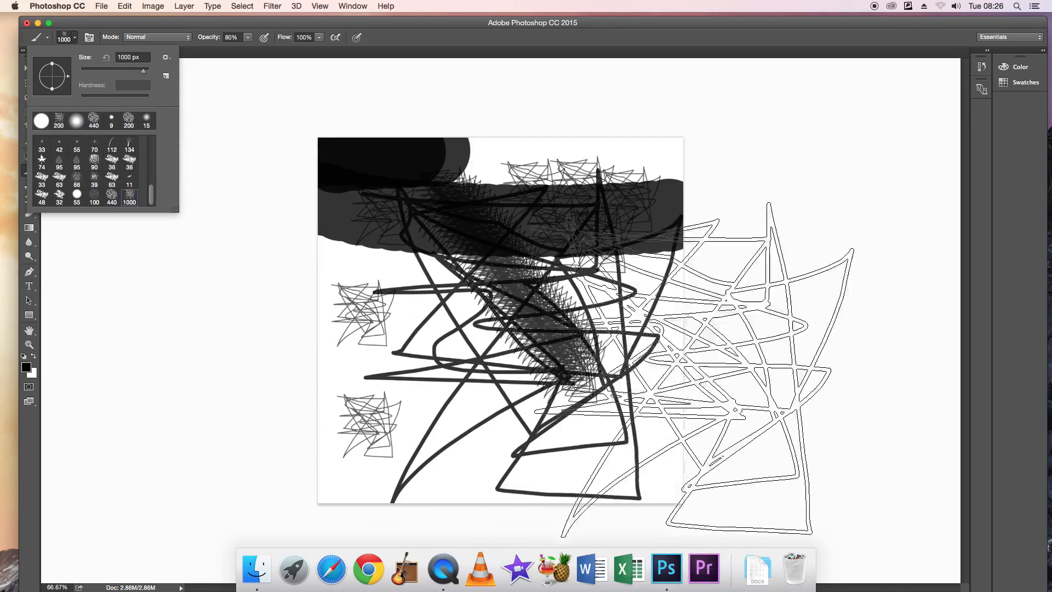
pyautogui.click(582, 409)
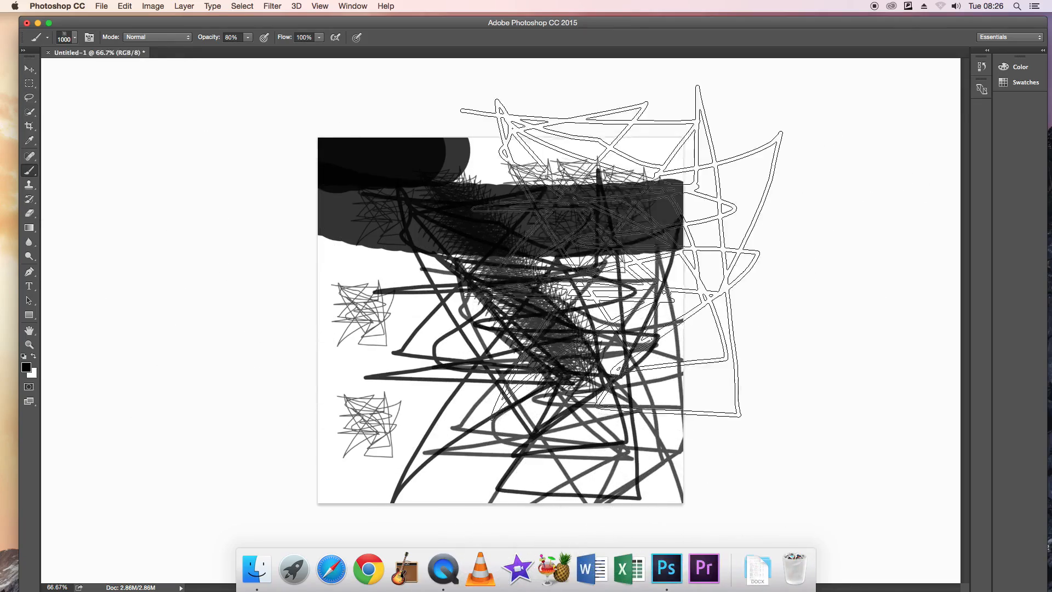